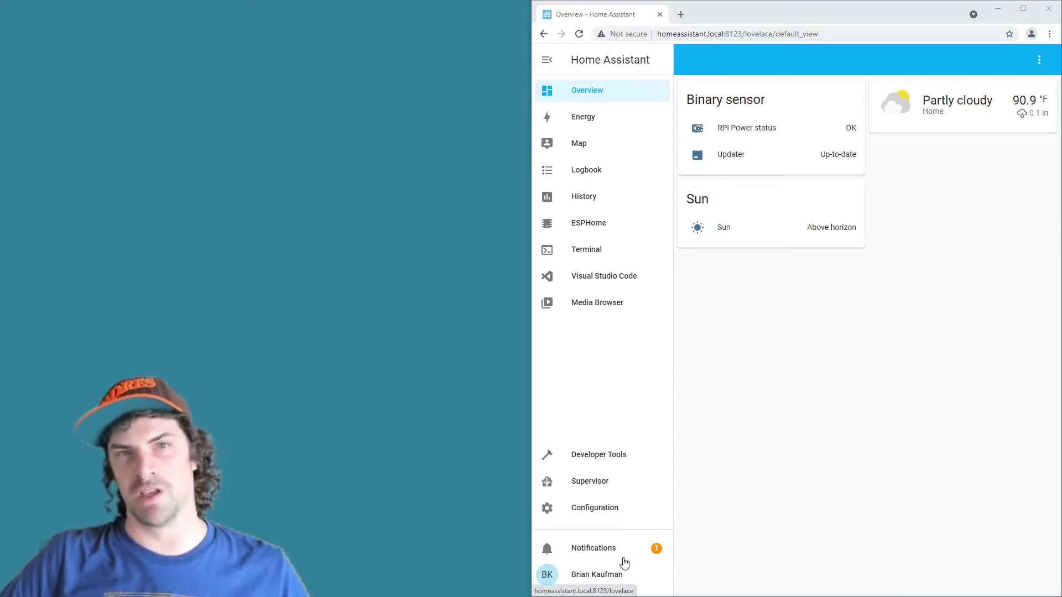
# - From notifications, start configuring the newly discovered kauf-plug ESPHome device
pyautogui.click(589, 551)
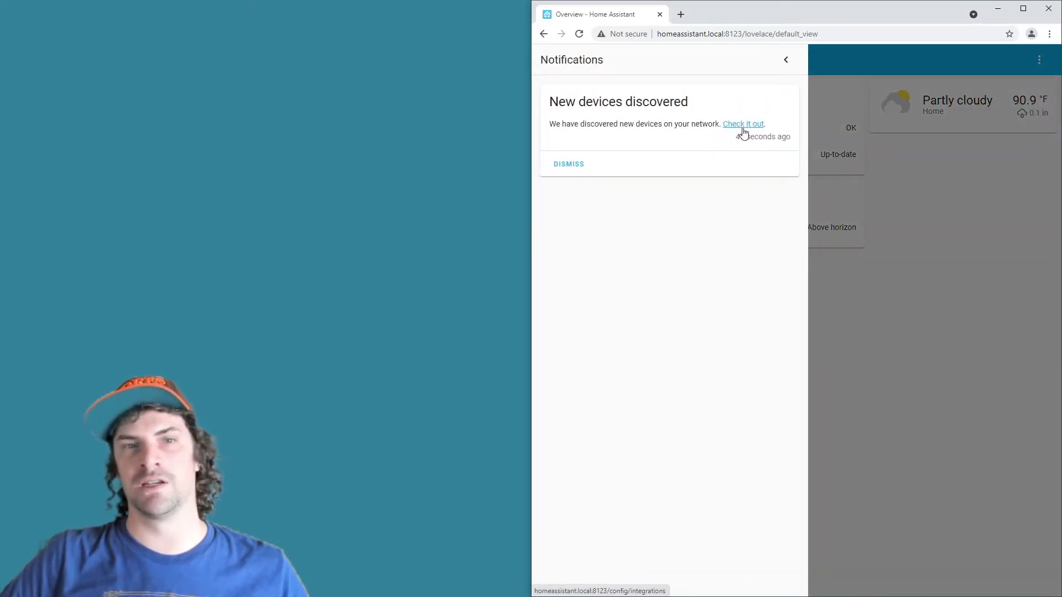
pyautogui.click(745, 125)
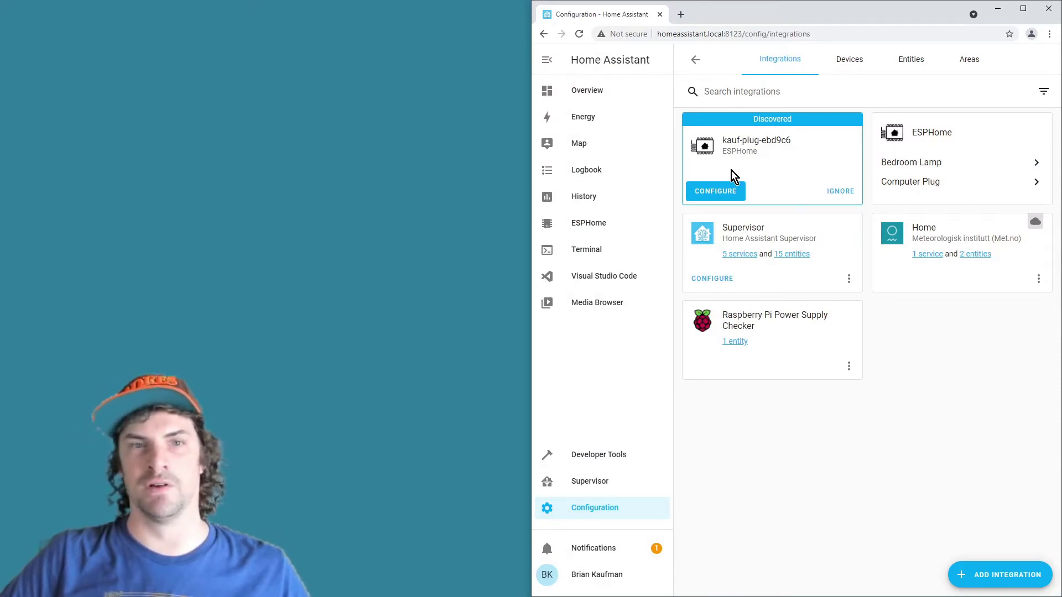
pyautogui.click(725, 188)
# - Add the ESPHome node in the Bedroom area and view the kauf-plug-ebd9c6 entry
pyautogui.click(936, 348)
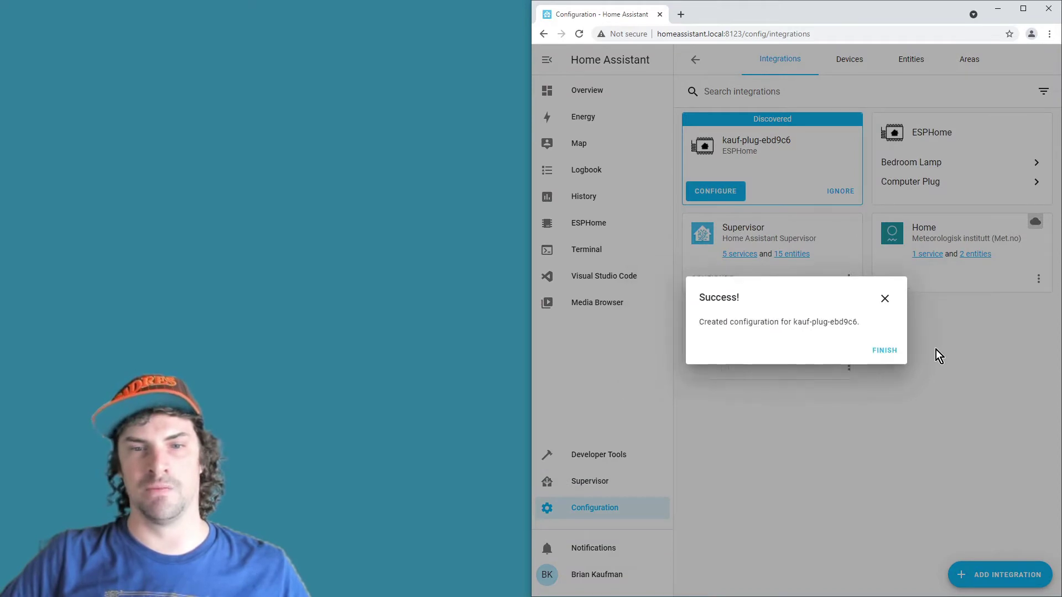
pyautogui.click(749, 363)
pyautogui.click(752, 396)
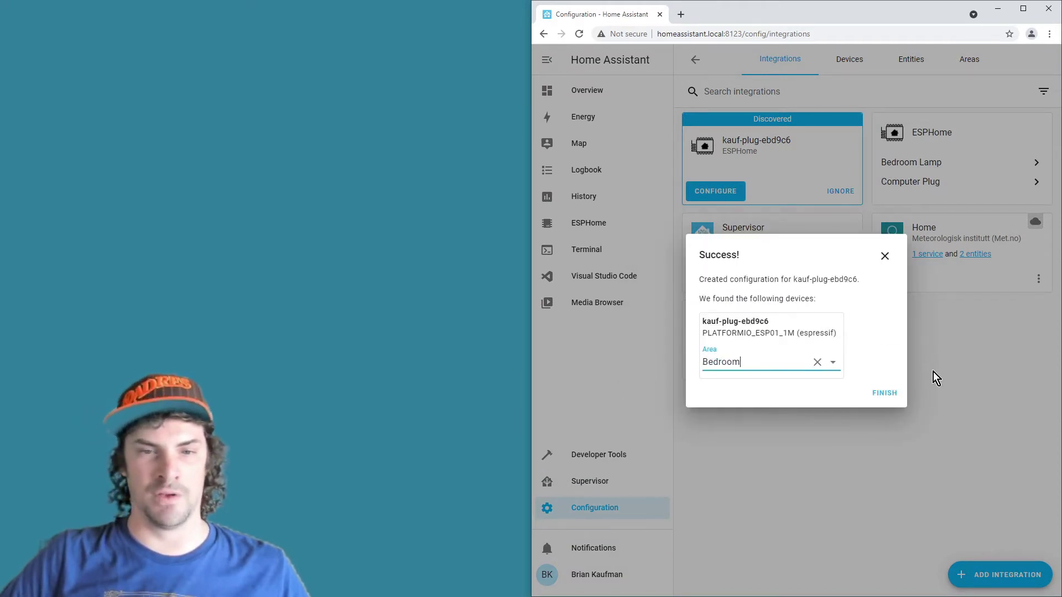
pyautogui.click(885, 394)
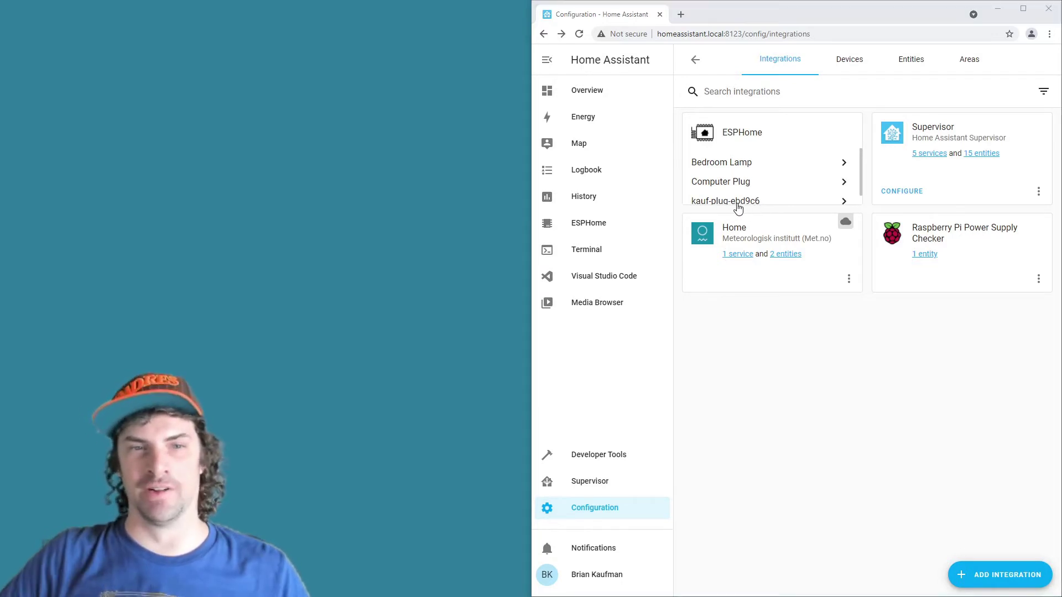
pyautogui.click(731, 204)
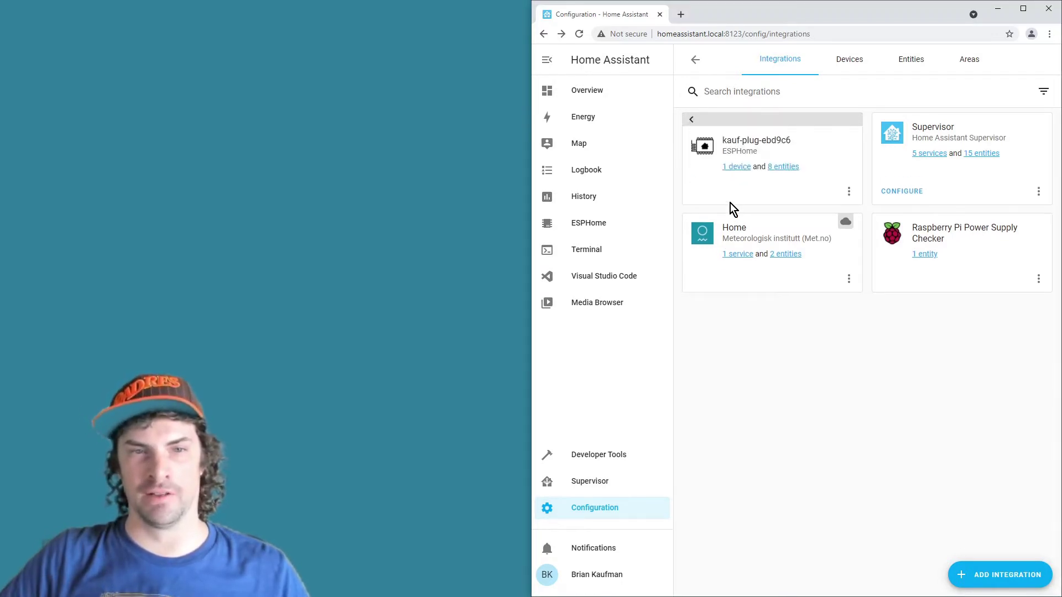
# - Open the kauf-plug-ebd9c6 device page and switch the Kauf Plug on
pyautogui.click(736, 167)
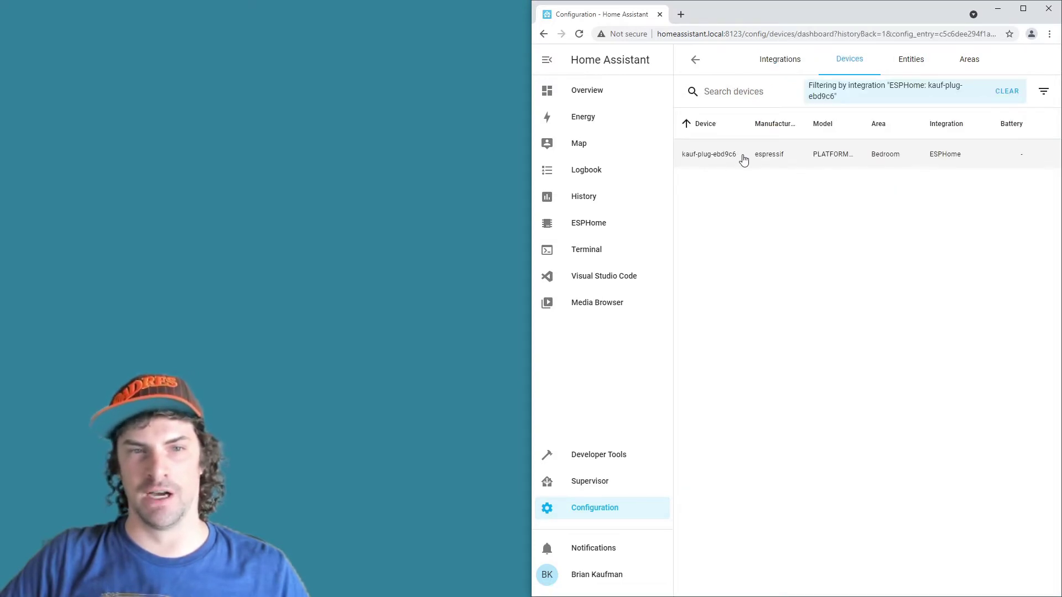
pyautogui.click(742, 158)
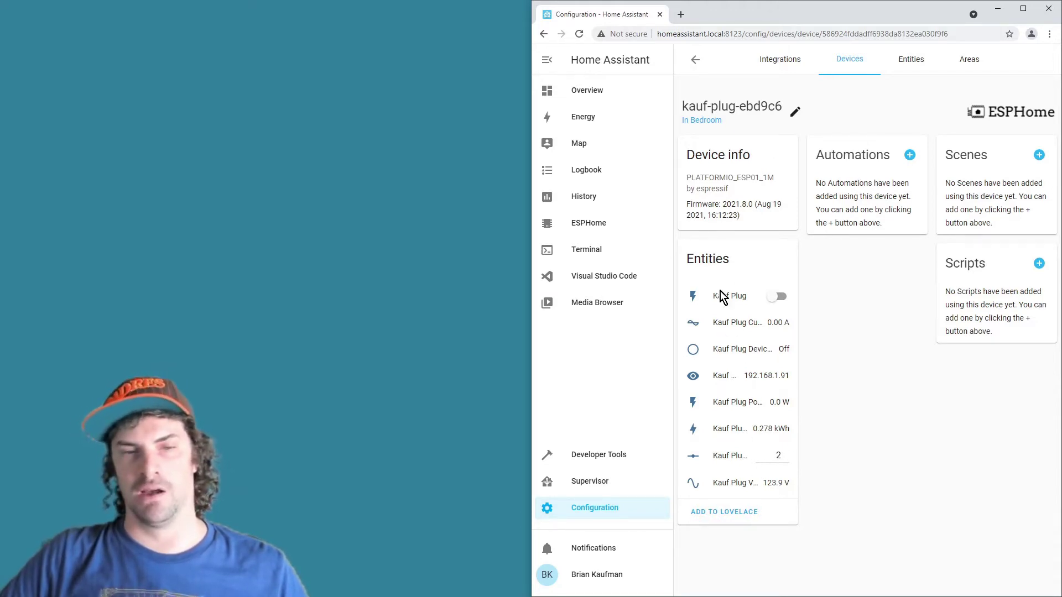
pyautogui.click(781, 298)
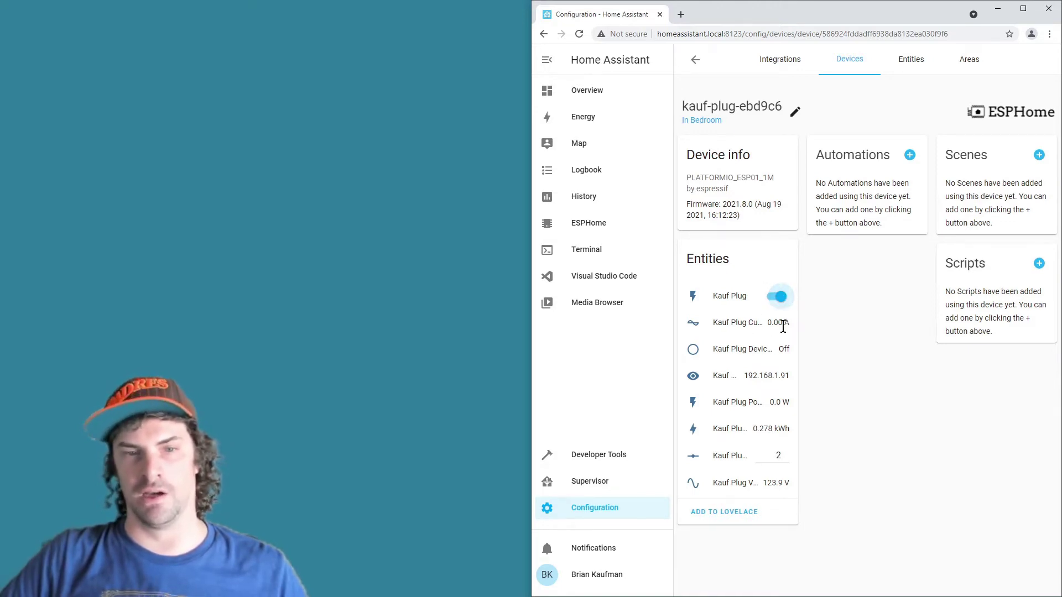
# - Collapse the sidebar and inspect the plug's entities, IP address and Total Daily energy reading
pyautogui.click(547, 60)
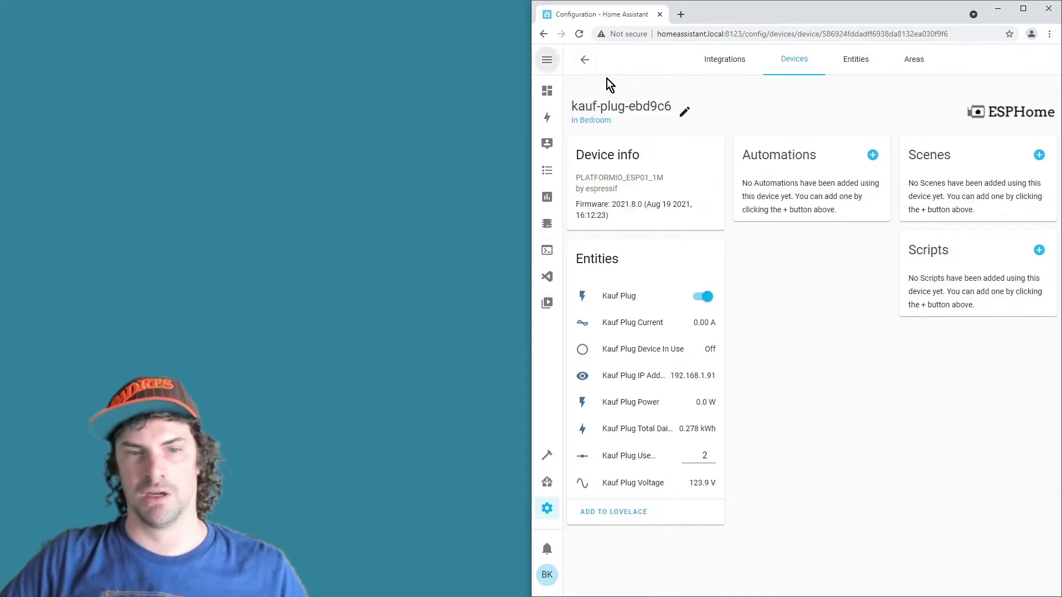
pyautogui.click(636, 352)
pyautogui.click(649, 196)
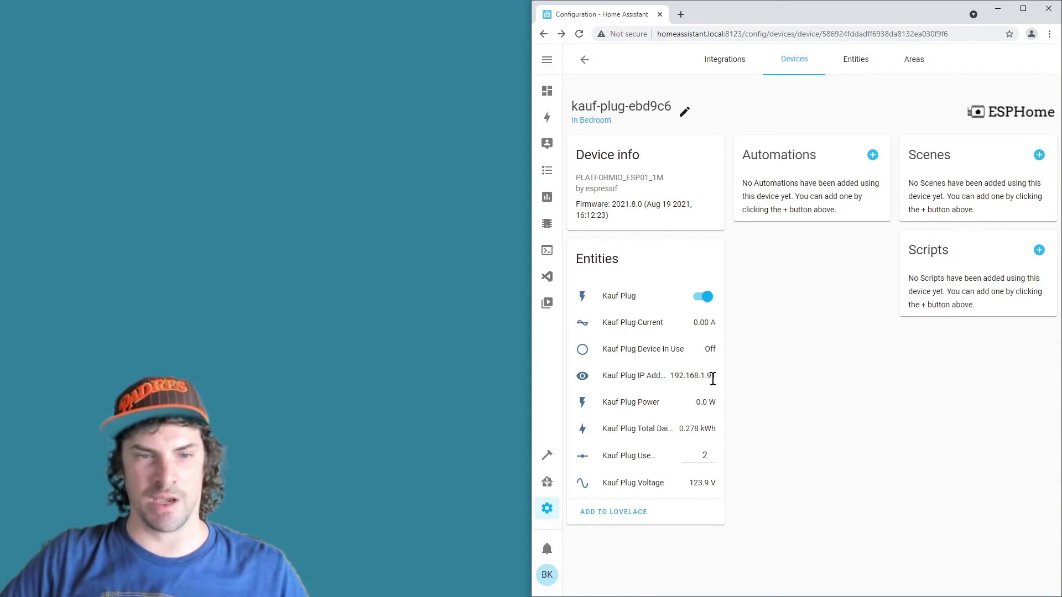
pyautogui.moveTo(713, 379); pyautogui.dragTo(632, 416)
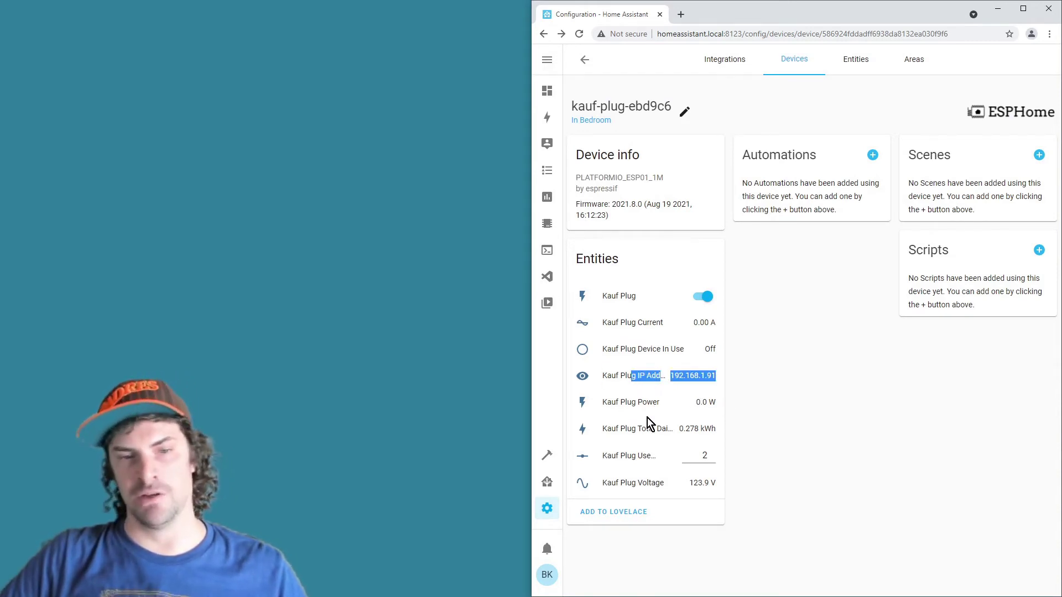
pyautogui.moveTo(705, 432); pyautogui.dragTo(628, 431)
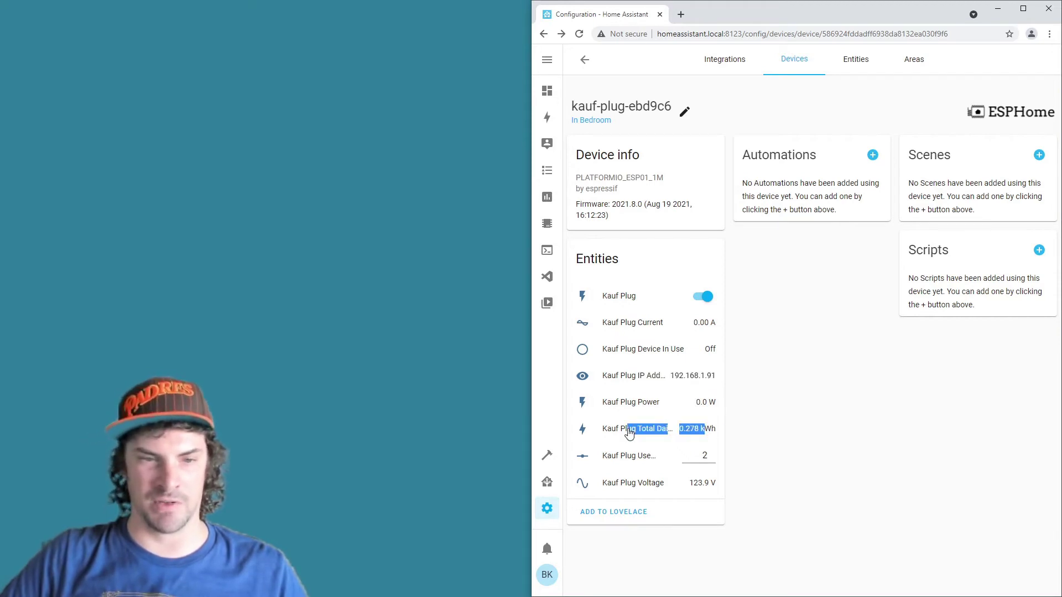
pyautogui.click(704, 458)
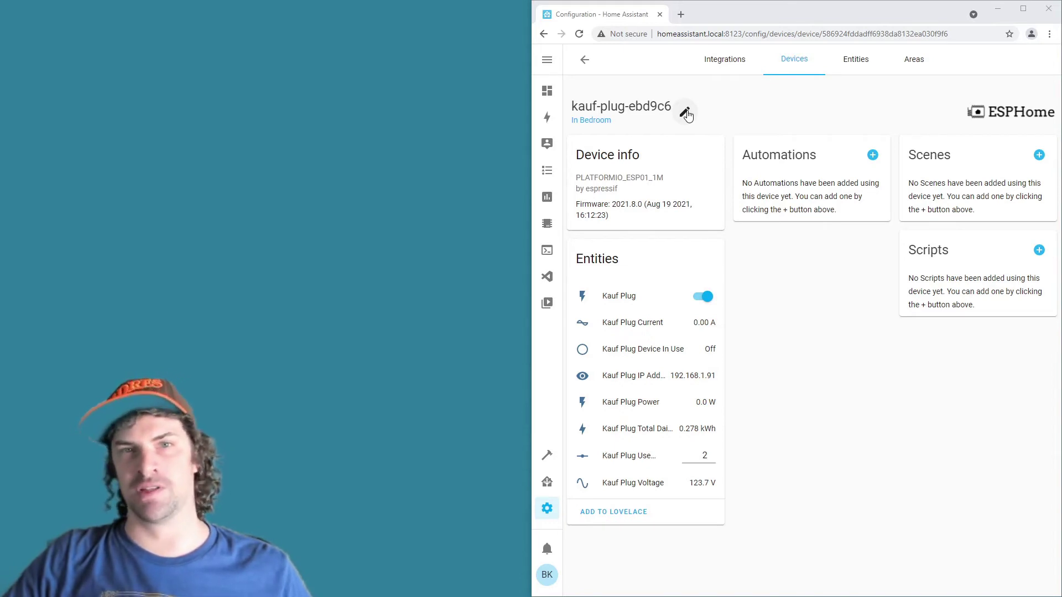
# - Rename the device to Bedroom Fan and update its entity IDs to match
pyautogui.click(685, 112)
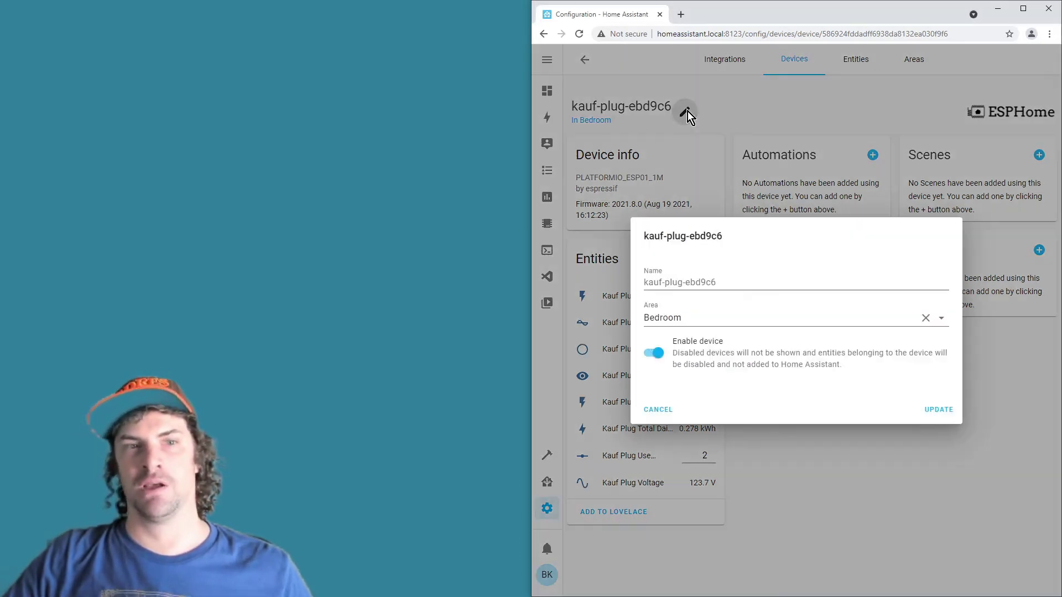
pyautogui.click(719, 287)
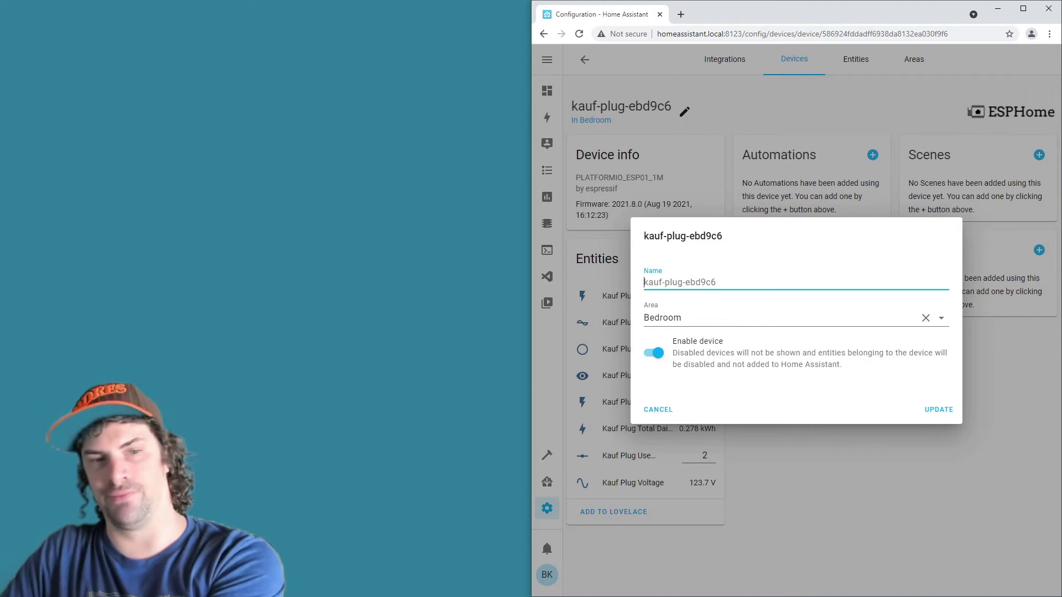
pyautogui.write('Bedroom Fan')
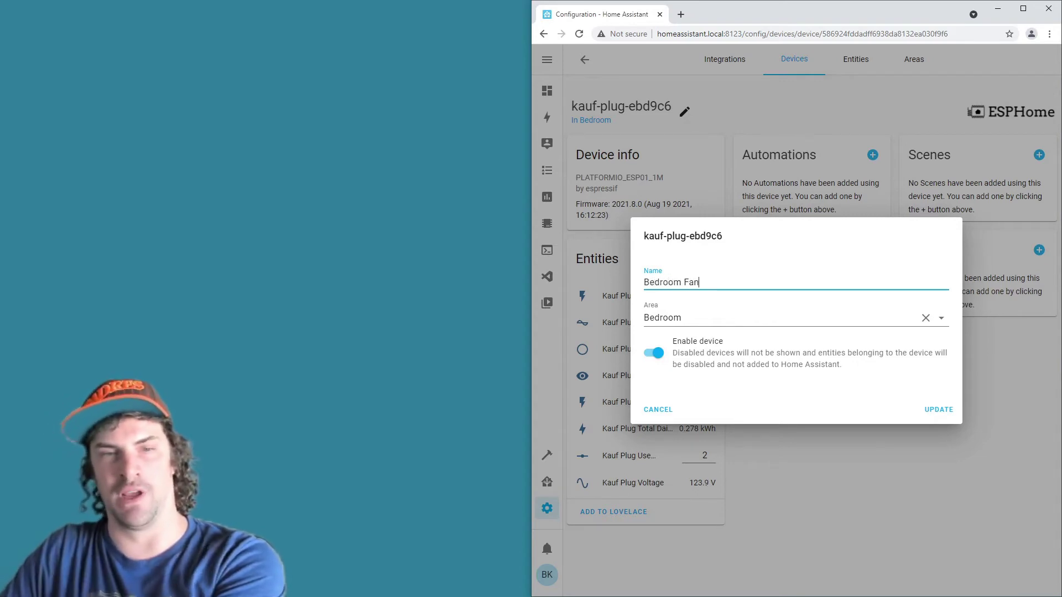
pyautogui.click(939, 410)
pyautogui.click(938, 374)
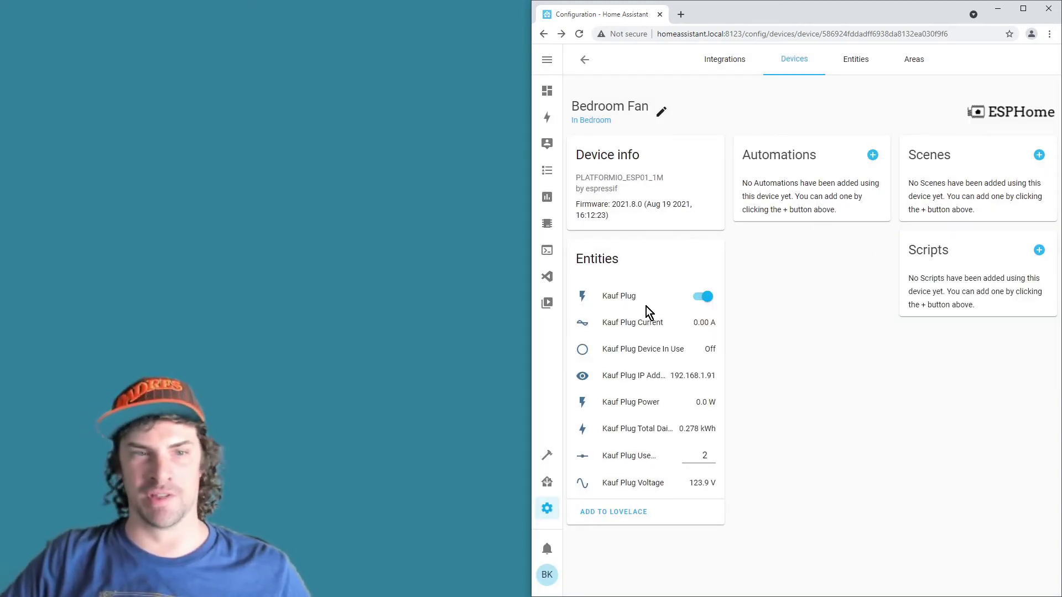
# - Name the Kauf Plug switch entity Bedroom Fan with entity ID switch.bedroom_fan
pyautogui.click(616, 298)
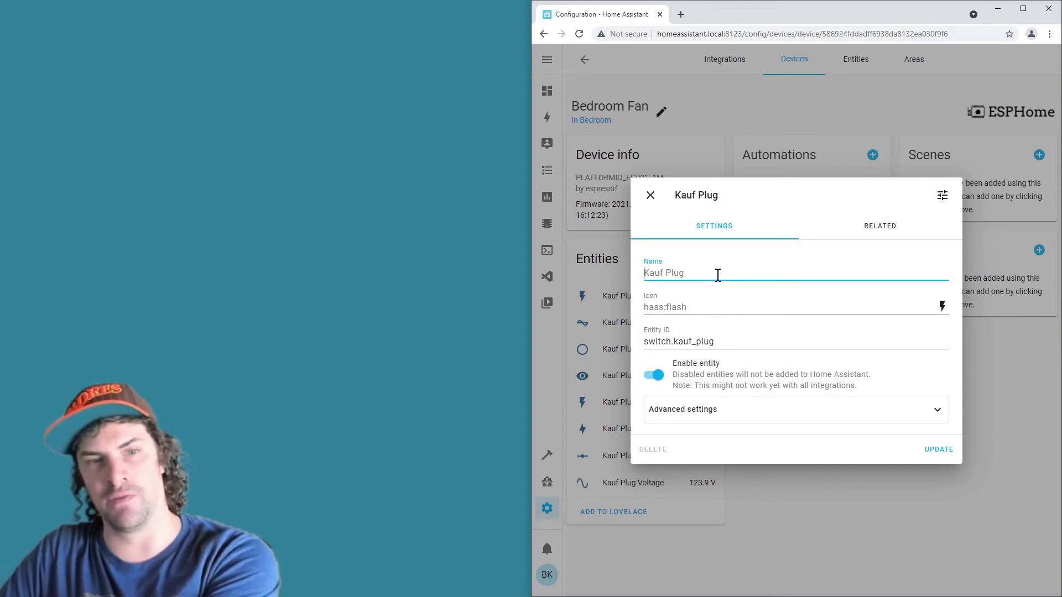
pyautogui.write('Bedroom ')
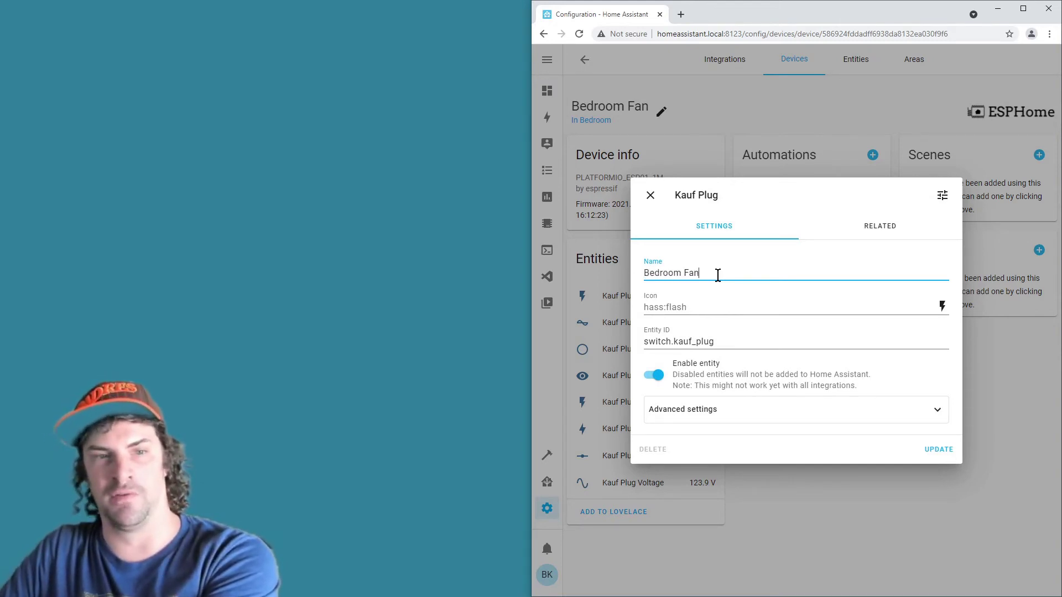
pyautogui.write('Fan')
pyautogui.press('Tab')
pyautogui.press('Tab')
pyautogui.press('BackSpace')
pyautogui.press('BackSpace')
pyautogui.press('BackSpace')
pyautogui.press('BackSpace')
pyautogui.press('BackSpace')
pyautogui.press('BackSpace')
pyautogui.press('BackSpace')
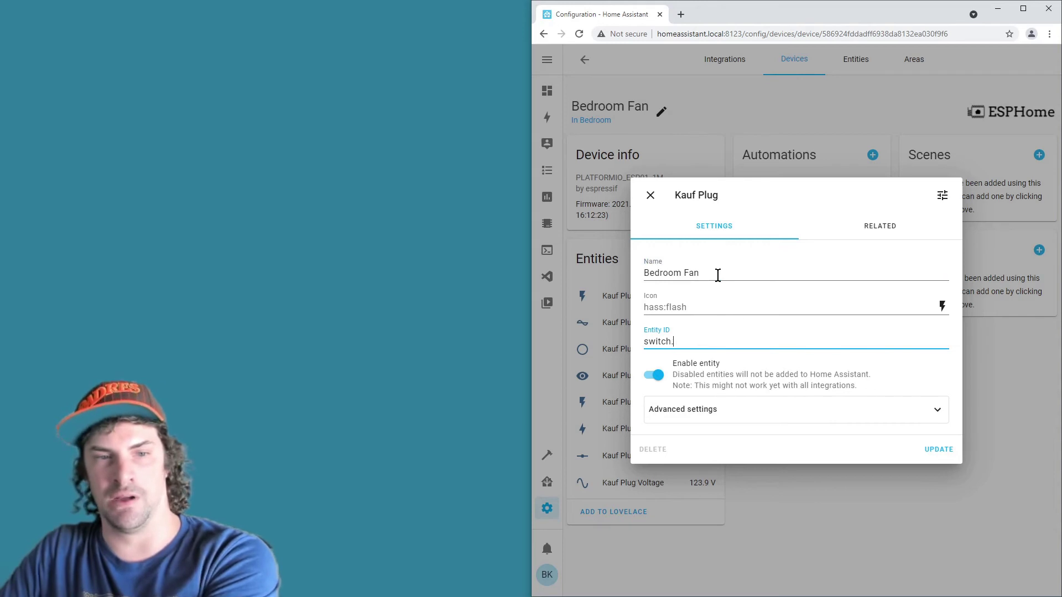
pyautogui.write('bedroom_fan')
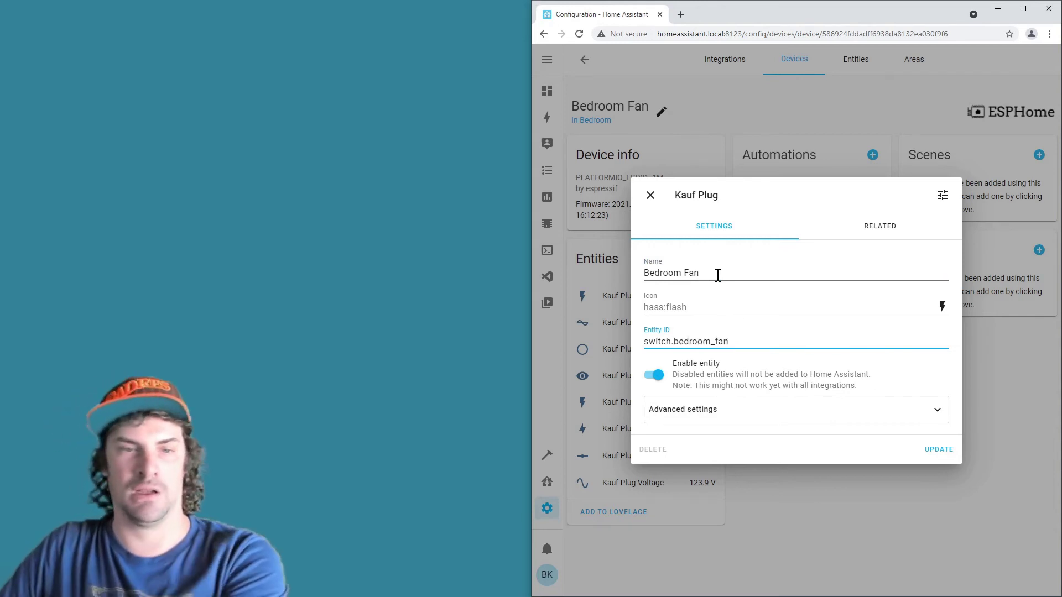
pyautogui.click(938, 449)
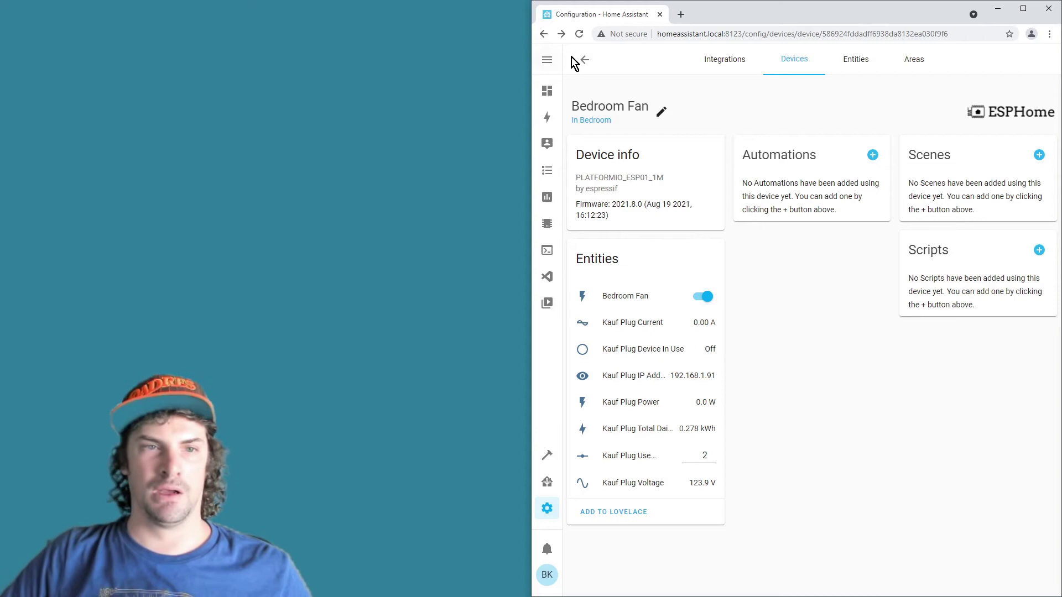
# - In Integrations, rename the ESPHome entry kauf-plug-ebd9c6 to Bedroom Fan via its Rename option
pyautogui.click(736, 67)
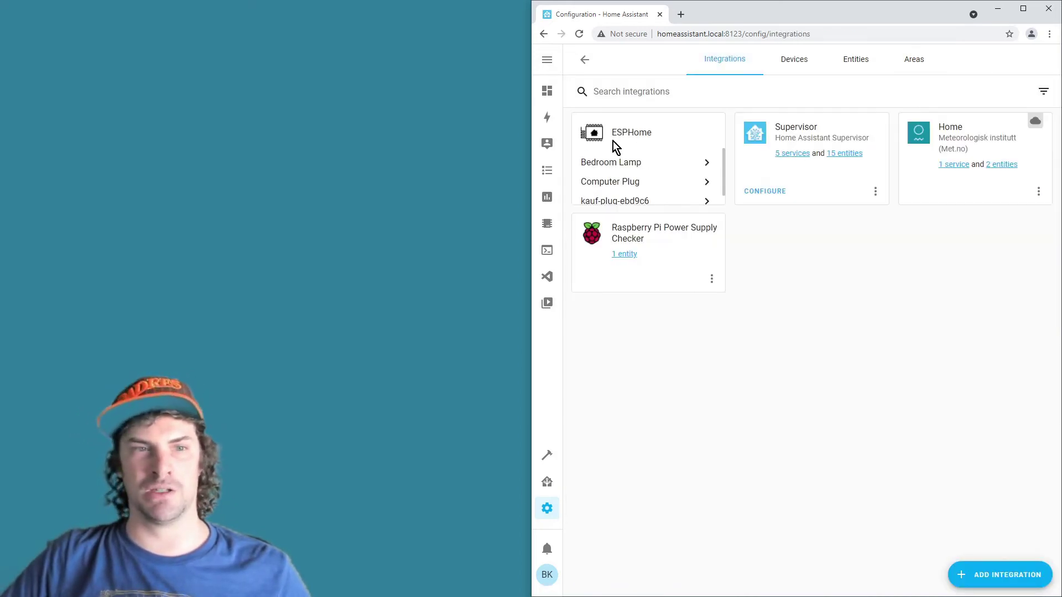
pyautogui.scroll(-1, 622, 185)
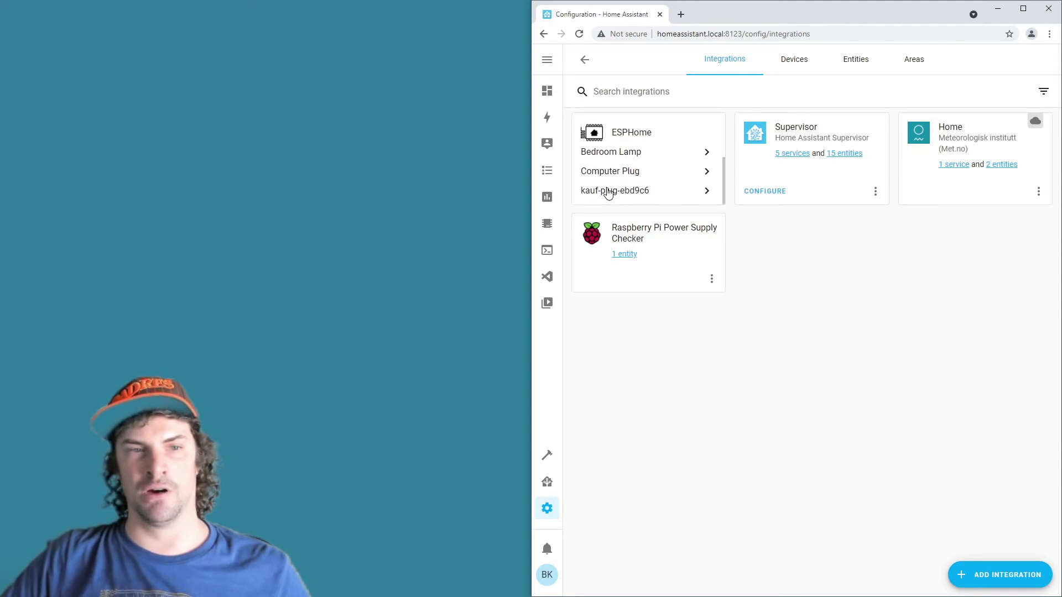
pyautogui.click(619, 192)
pyautogui.click(712, 191)
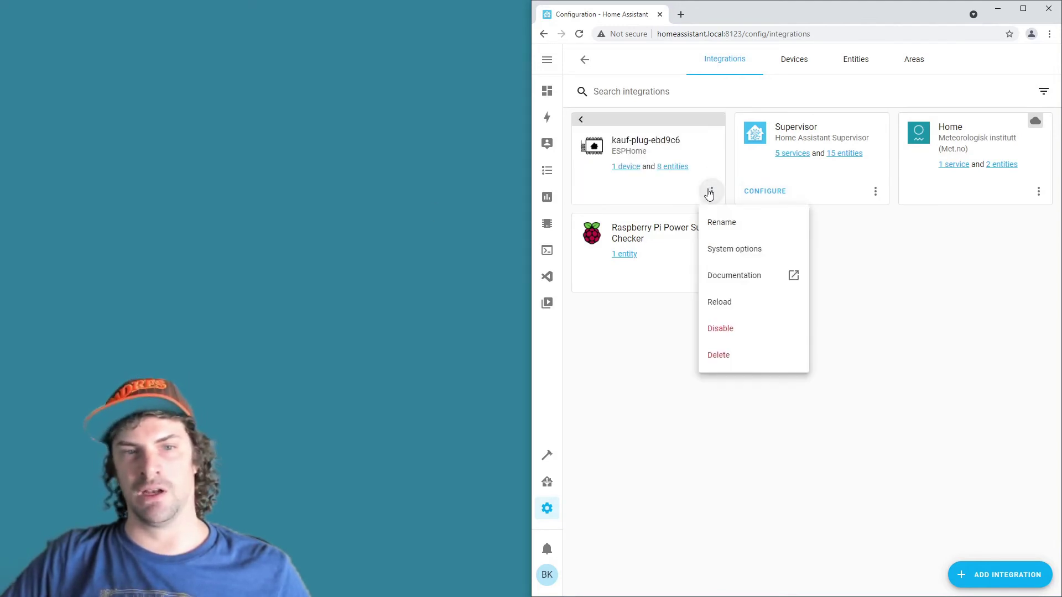
pyautogui.click(726, 226)
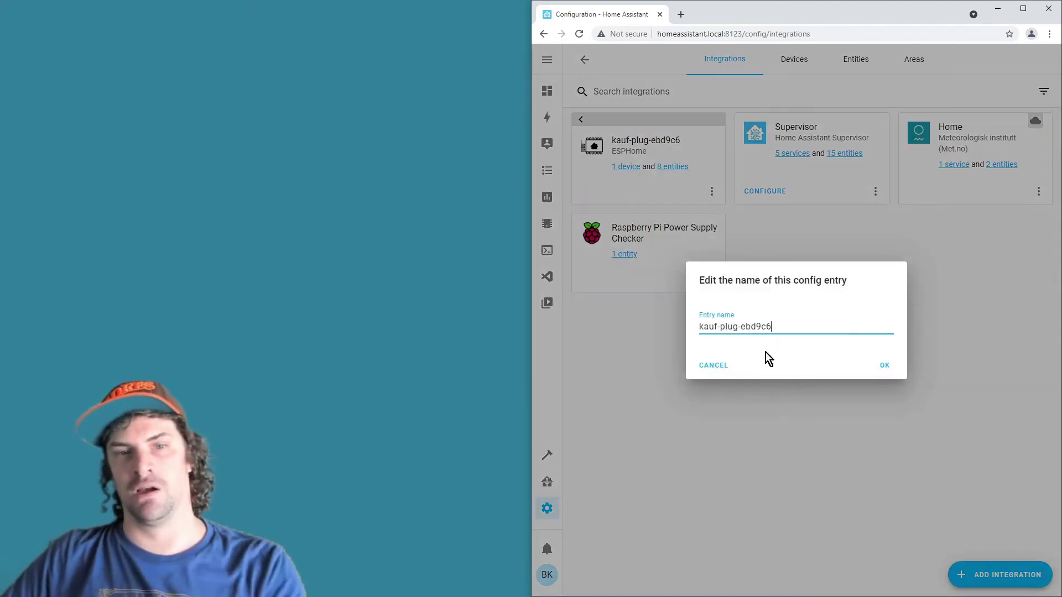
pyautogui.hotkey('ctrl', 'a')
pyautogui.write('Bedroom Fan')
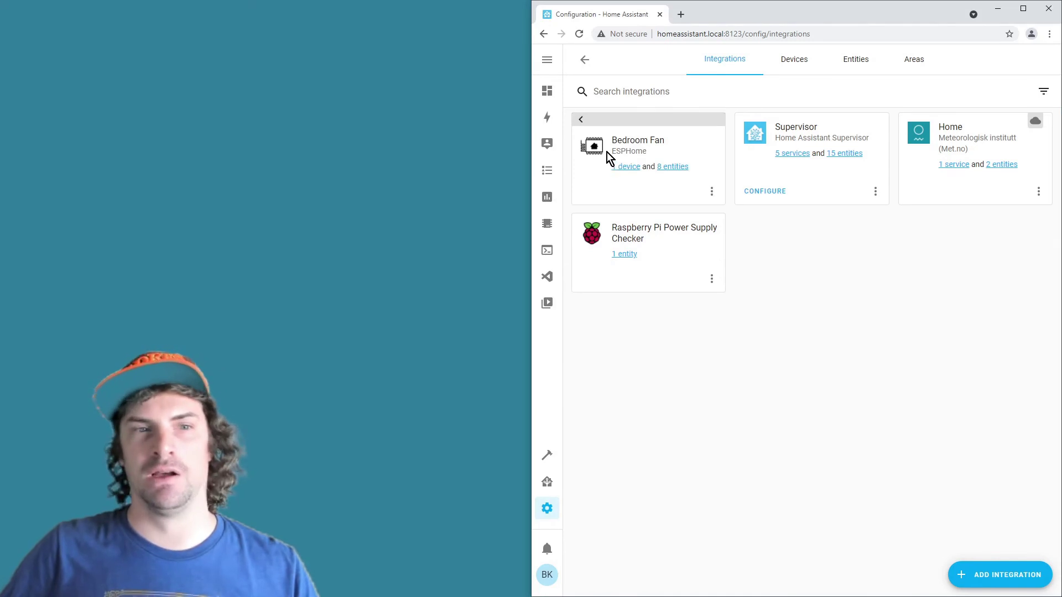
# - Open the Bedroom Fan device page and start adding it to the dashboard
pyautogui.click(614, 166)
pyautogui.click(630, 150)
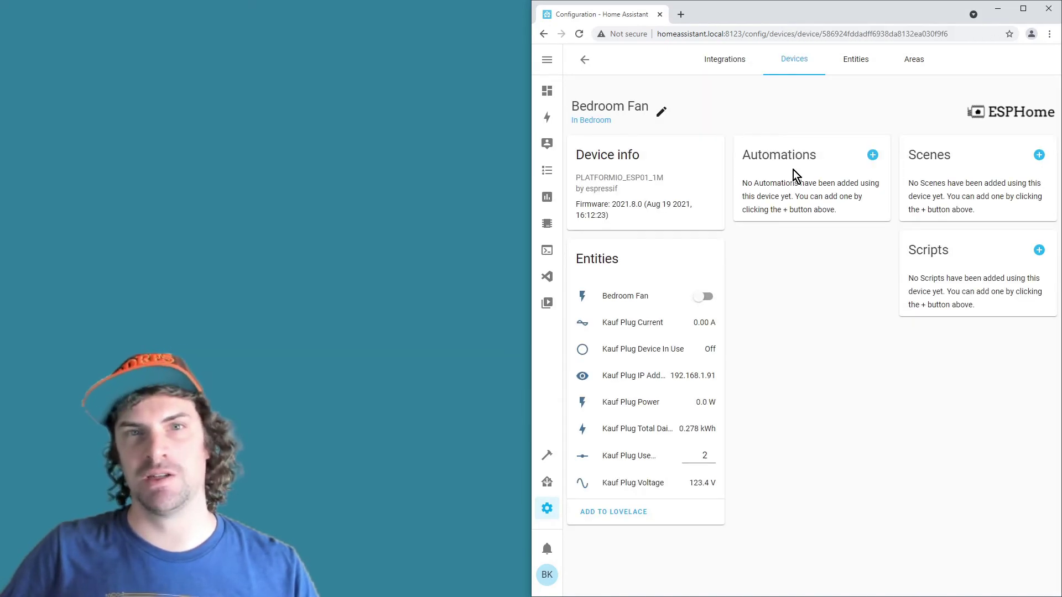
pyautogui.click(619, 519)
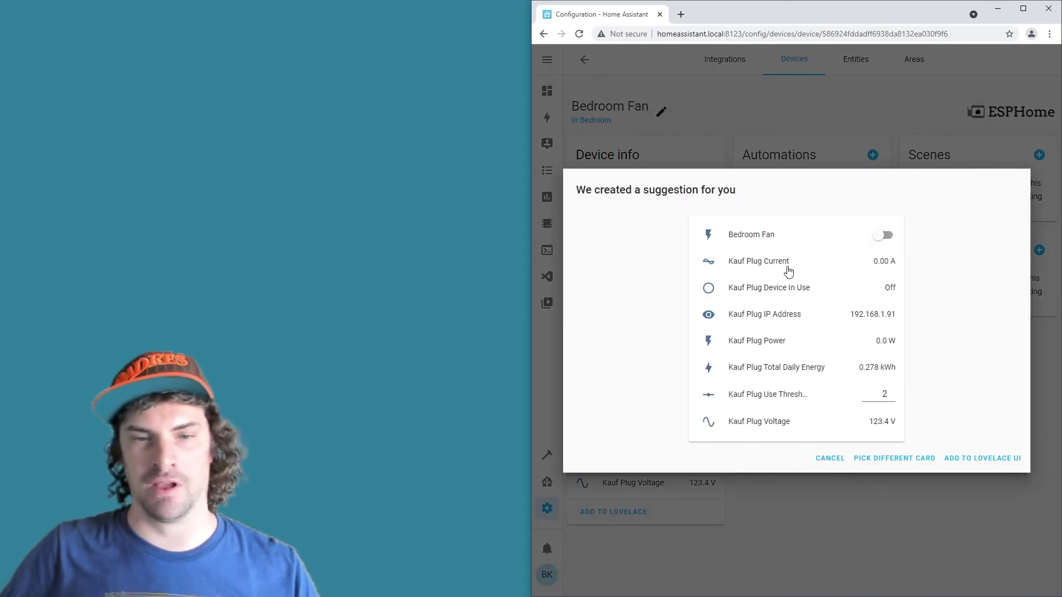
# - Pick a Button card instead, set its icon to mdi:fan, and save it
pyautogui.click(921, 459)
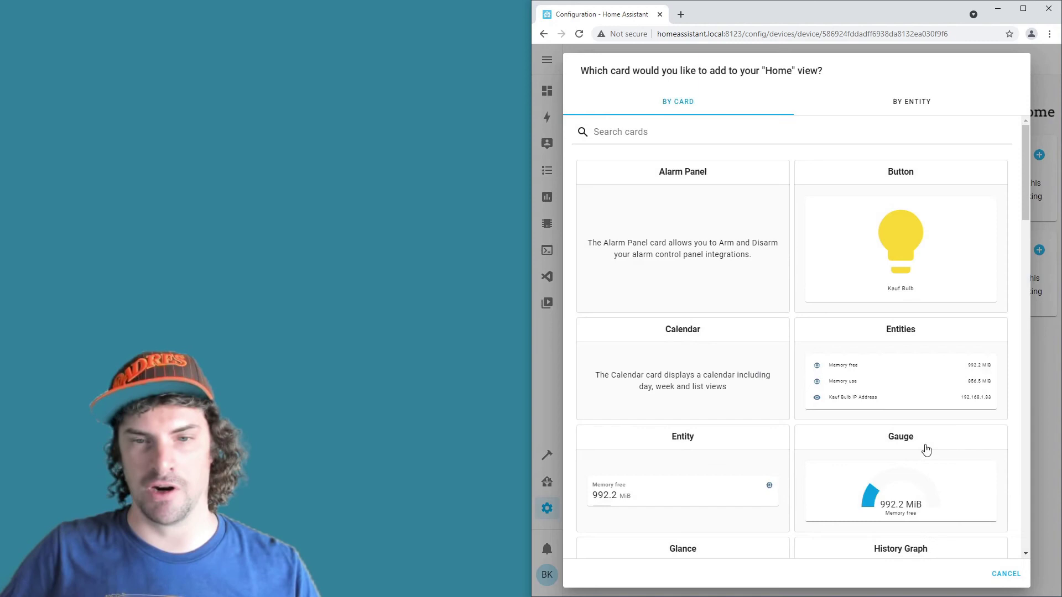
pyautogui.click(898, 235)
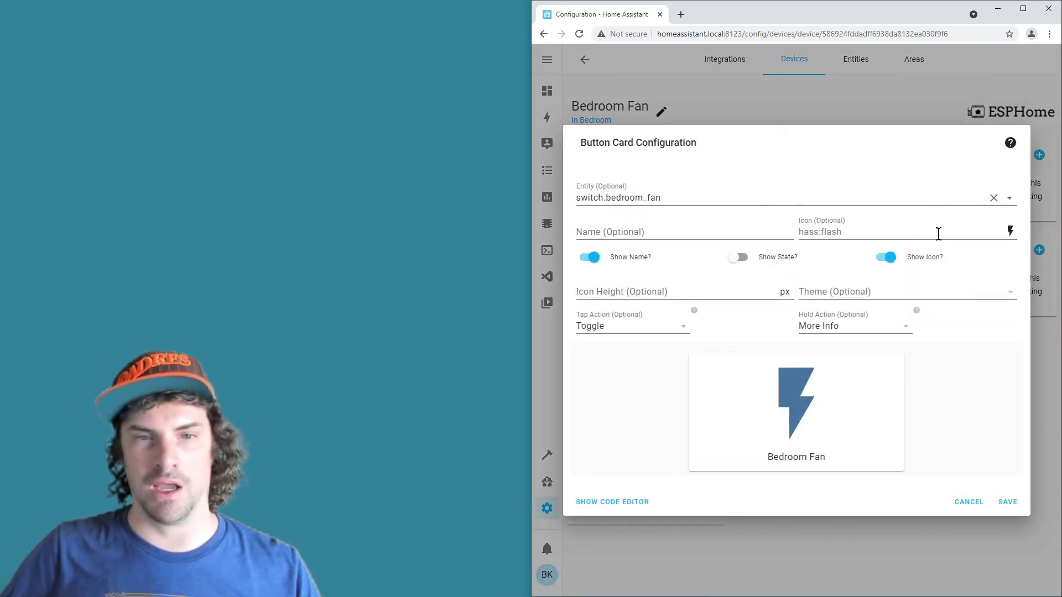
pyautogui.click(918, 223)
pyautogui.write('mdi:fan')
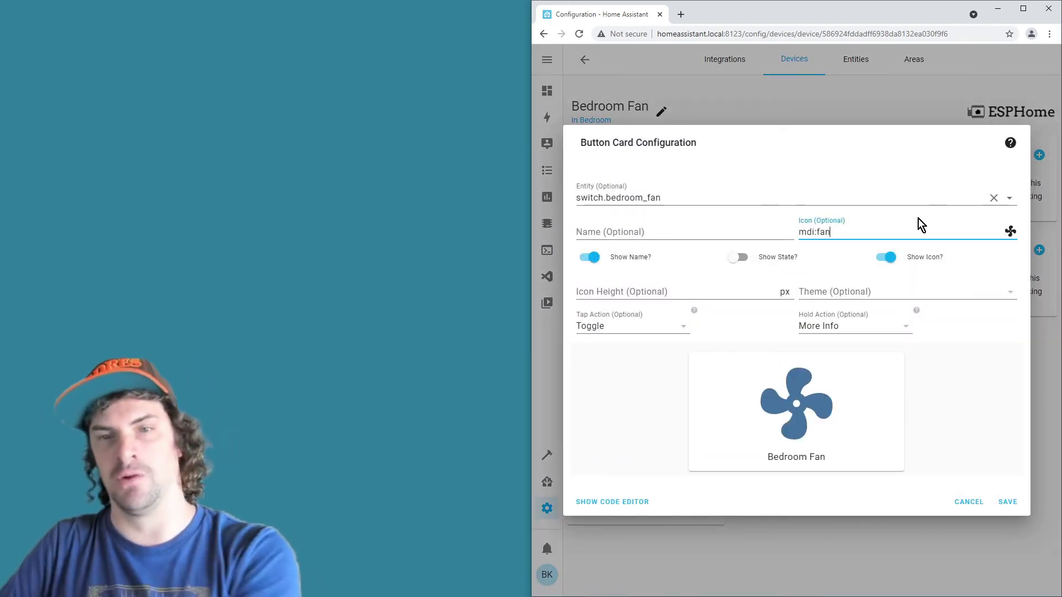
pyautogui.click(1007, 502)
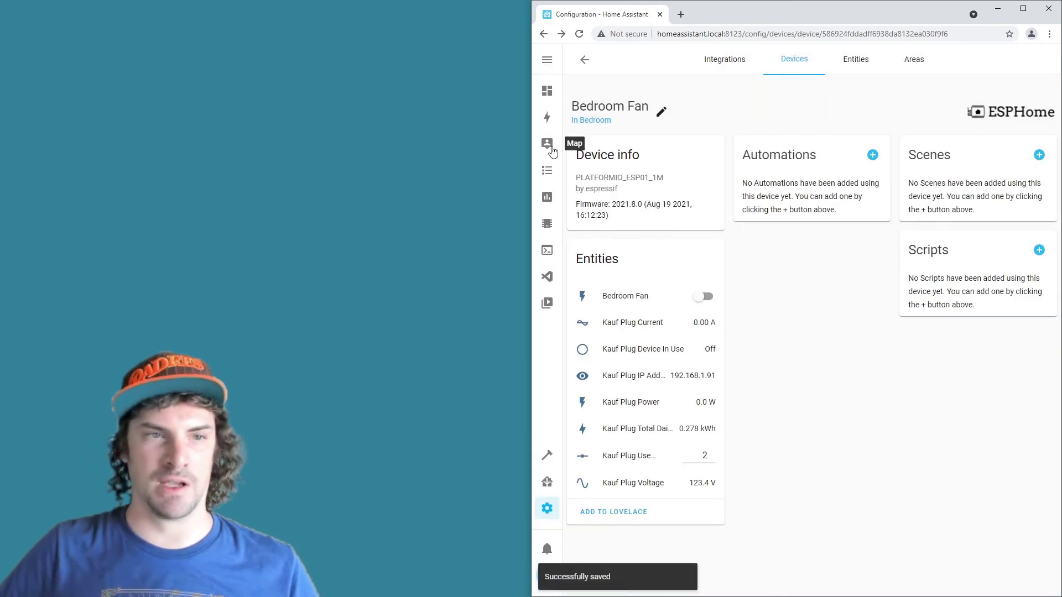
pyautogui.click(547, 90)
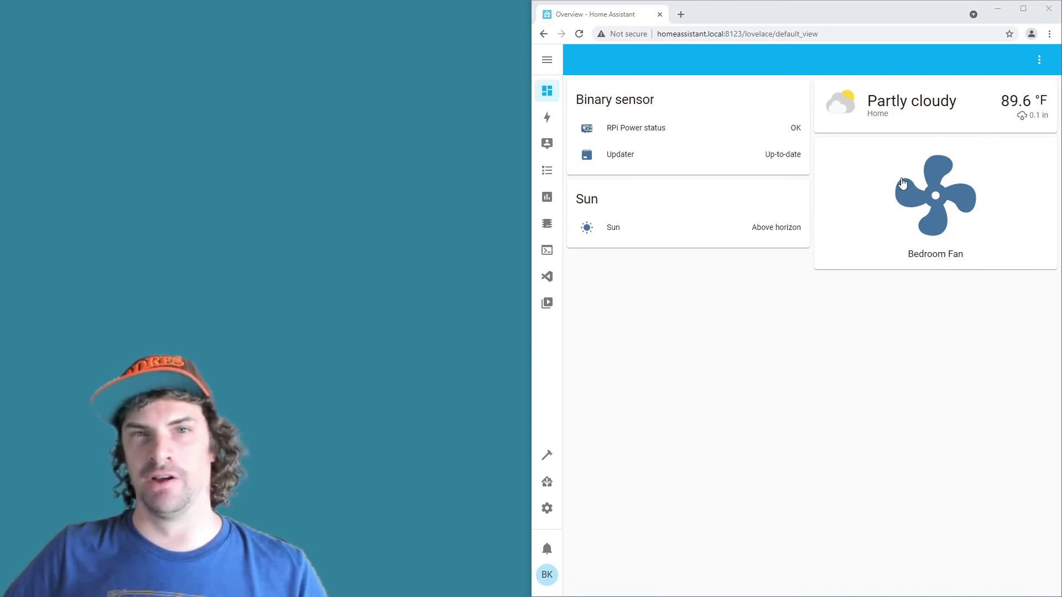
pyautogui.click(929, 188)
pyautogui.click(928, 188)
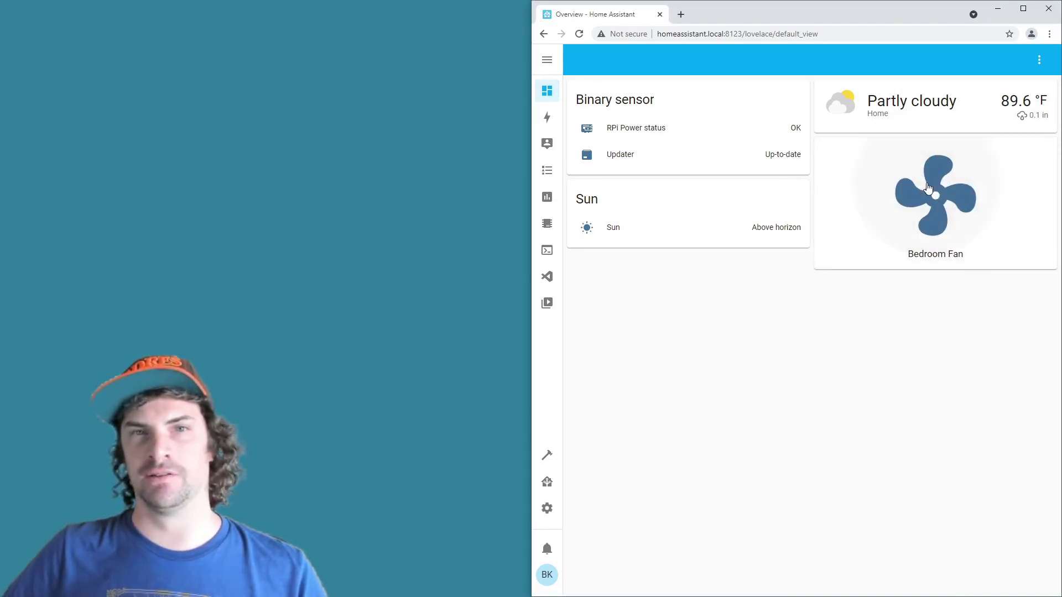
pyautogui.click(928, 188)
pyautogui.click(928, 188)
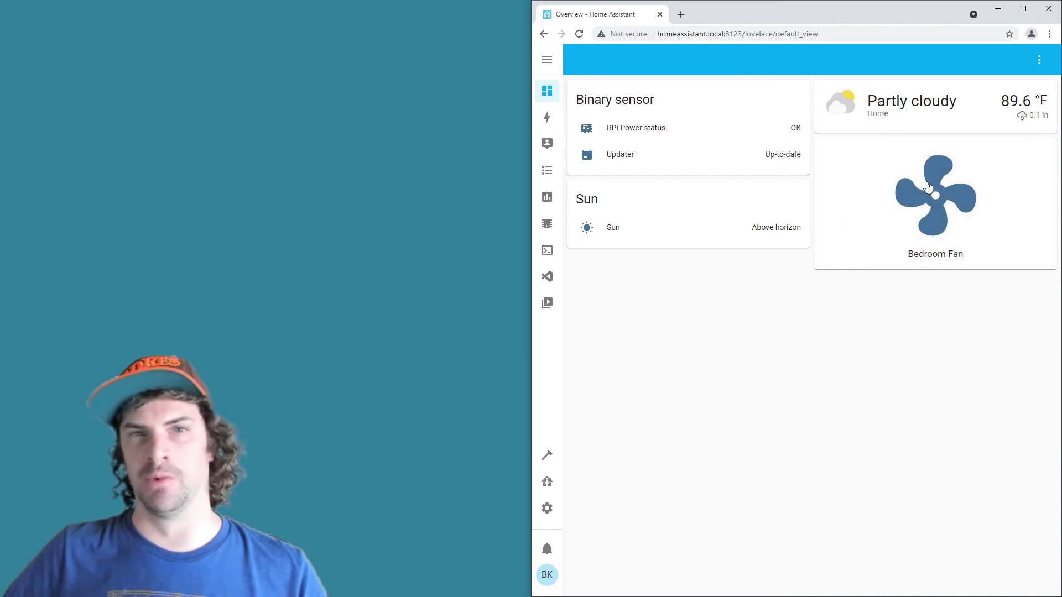